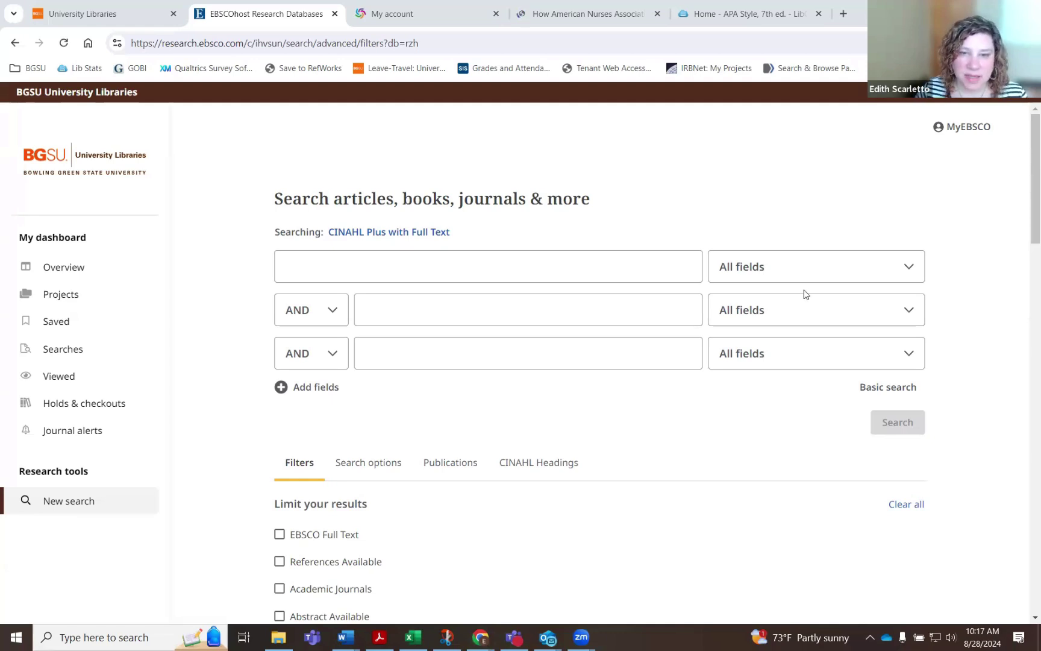
Look up 'bed sores' in the CINAHL Headings subject lookup
{"action": "left_click", "coordinate": [635, 275]}
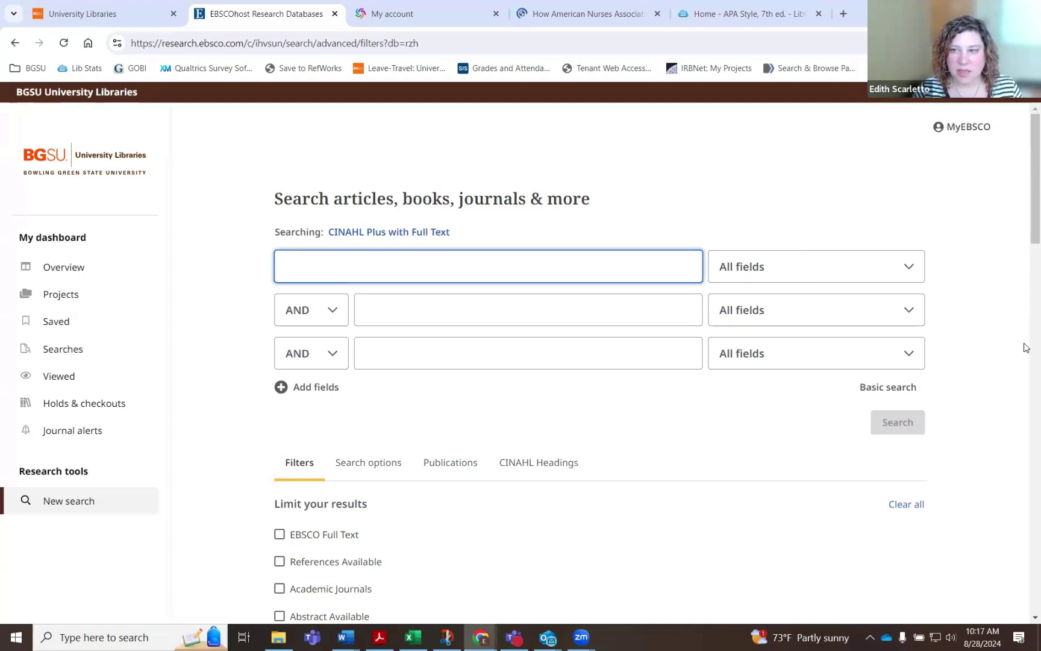
{"action": "scroll", "coordinate": [1026, 240], "scroll_direction": "down", "scroll_amount": 1}
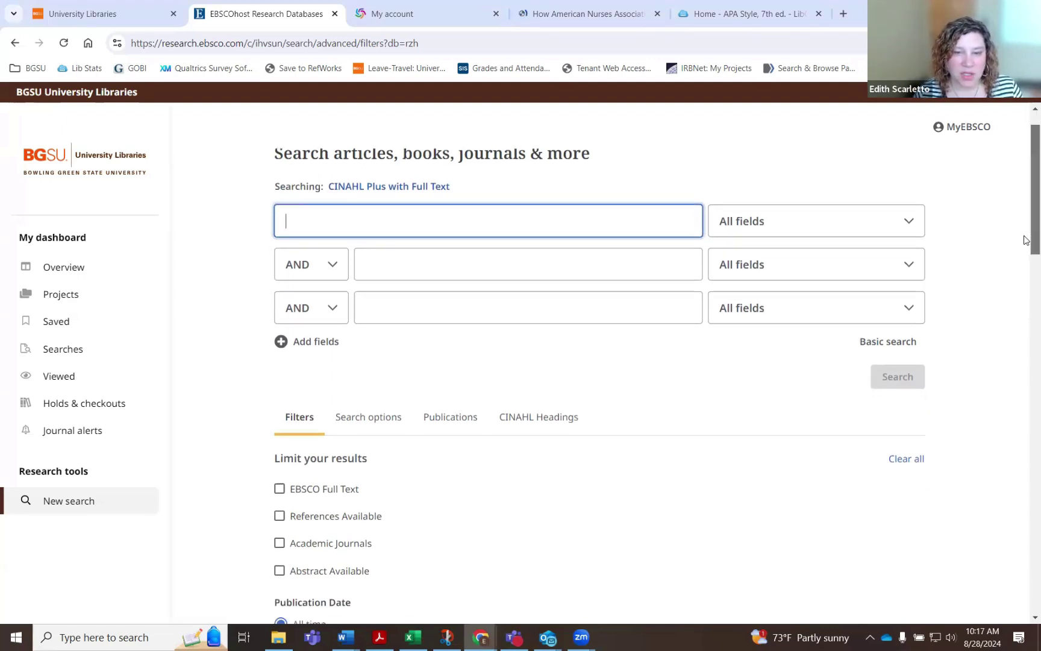
{"action": "scroll", "coordinate": [1026, 239], "scroll_direction": "down", "scroll_amount": 3}
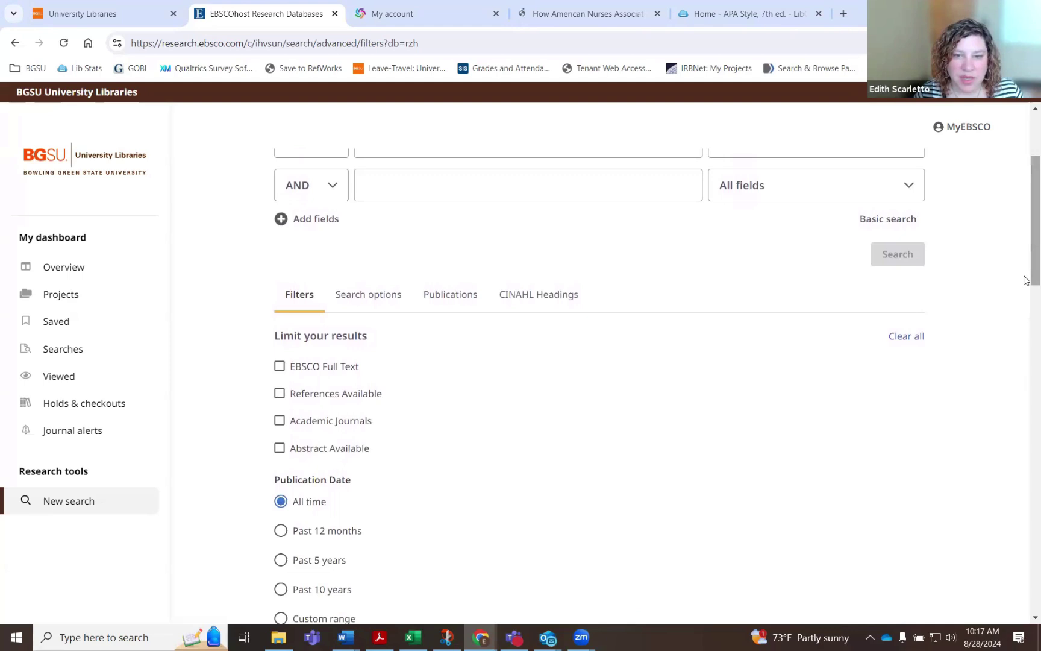
{"action": "left_click", "coordinate": [541, 296]}
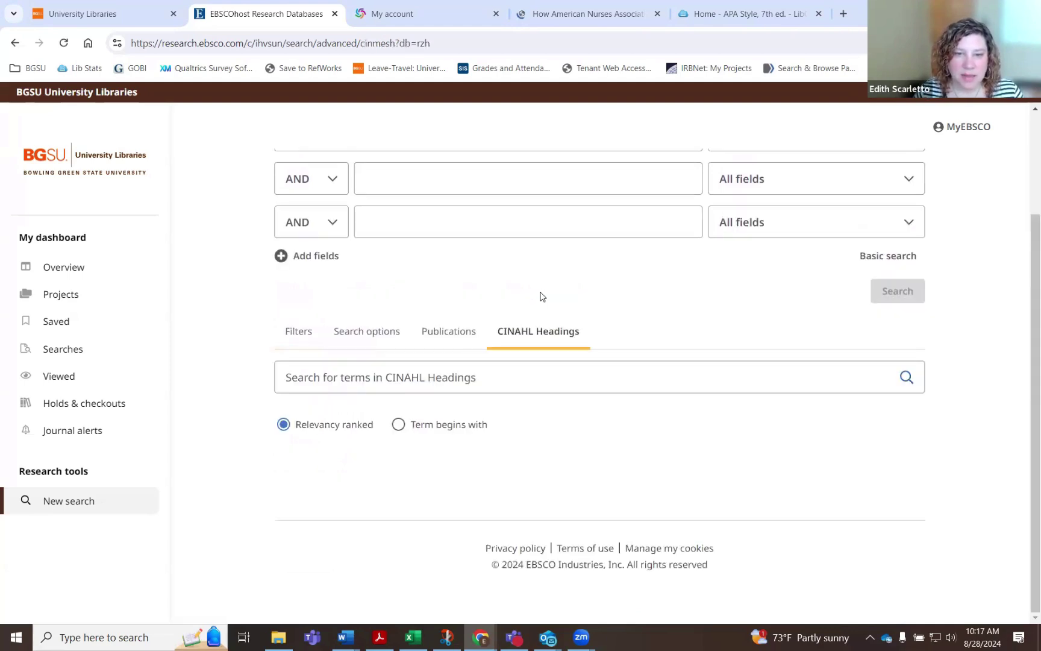
{"action": "left_click", "coordinate": [427, 384]}
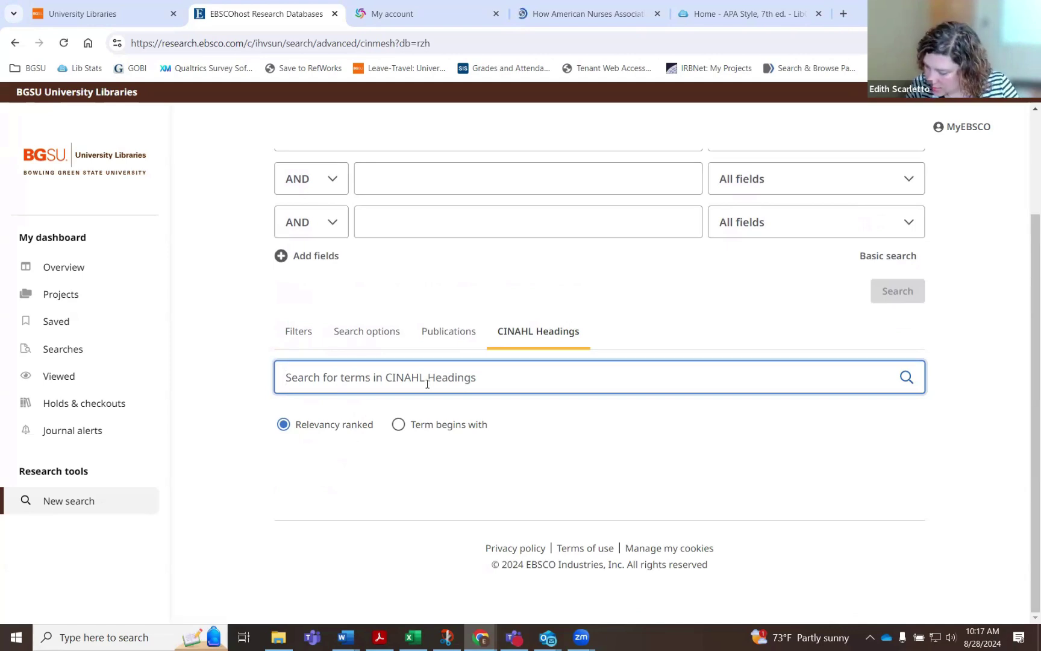
{"action": "type", "text": "bed sores"}
{"action": "key", "text": "Return"}
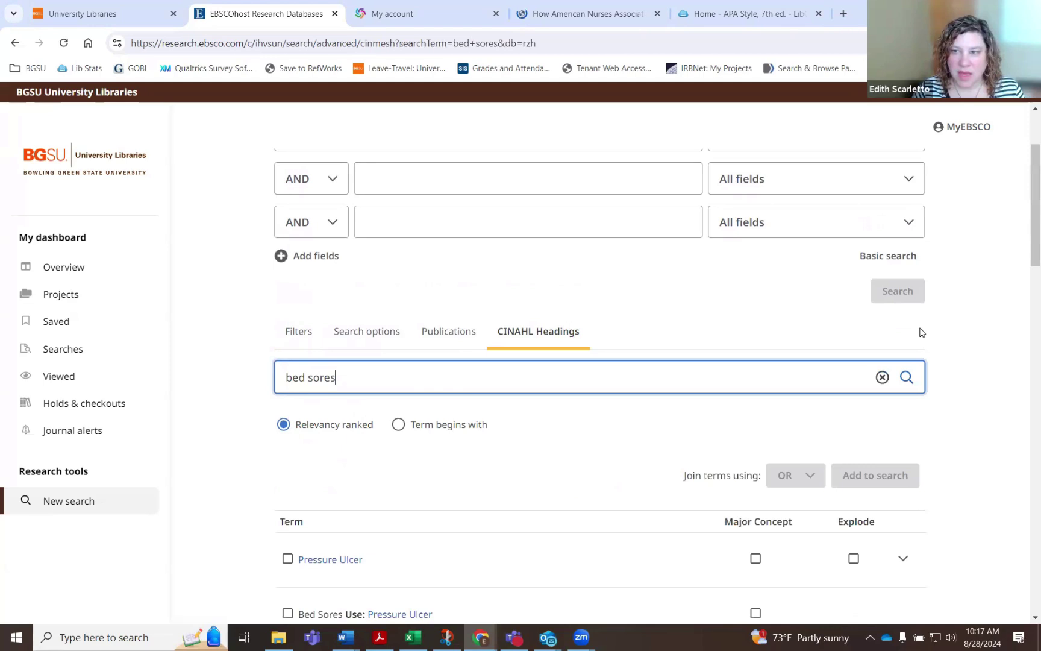
Add Pressure Ulcer, exploded, to the first search row as MH "Pressure Ulcer+"
{"action": "scroll", "coordinate": [920, 332], "scroll_direction": "down", "scroll_amount": 5}
{"action": "scroll", "coordinate": [1026, 247], "scroll_direction": "up", "scroll_amount": 1}
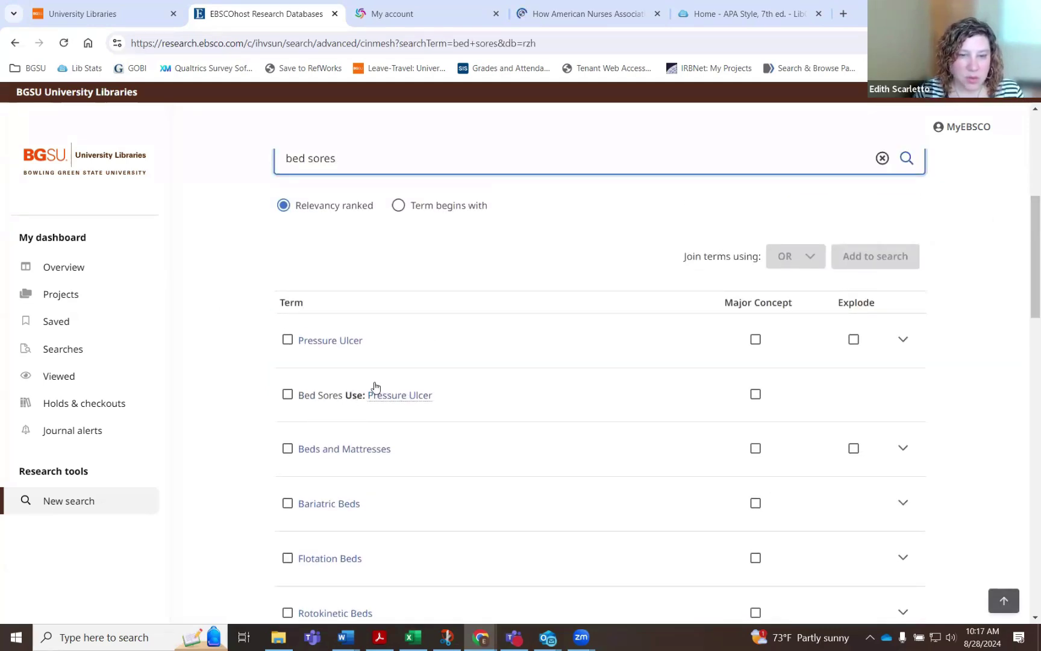
{"action": "left_click", "coordinate": [287, 341]}
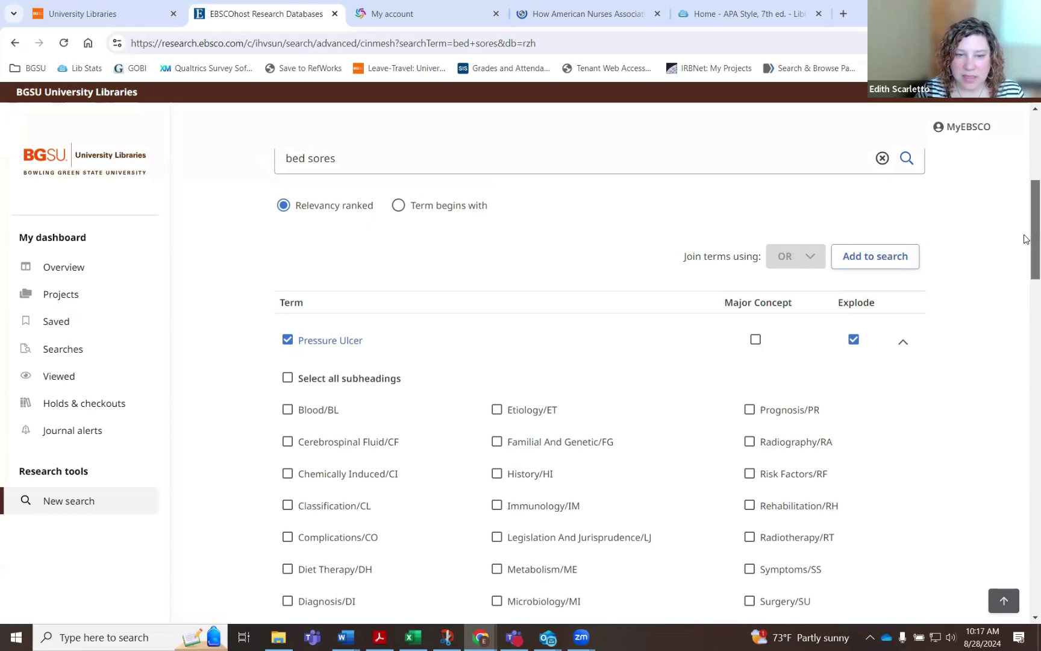
{"action": "scroll", "coordinate": [1026, 242], "scroll_direction": "down", "scroll_amount": 1}
{"action": "scroll", "coordinate": [1027, 246], "scroll_direction": "down", "scroll_amount": 2}
{"action": "scroll", "coordinate": [1027, 249], "scroll_direction": "down", "scroll_amount": 1}
{"action": "scroll", "coordinate": [1026, 251], "scroll_direction": "down", "scroll_amount": 2}
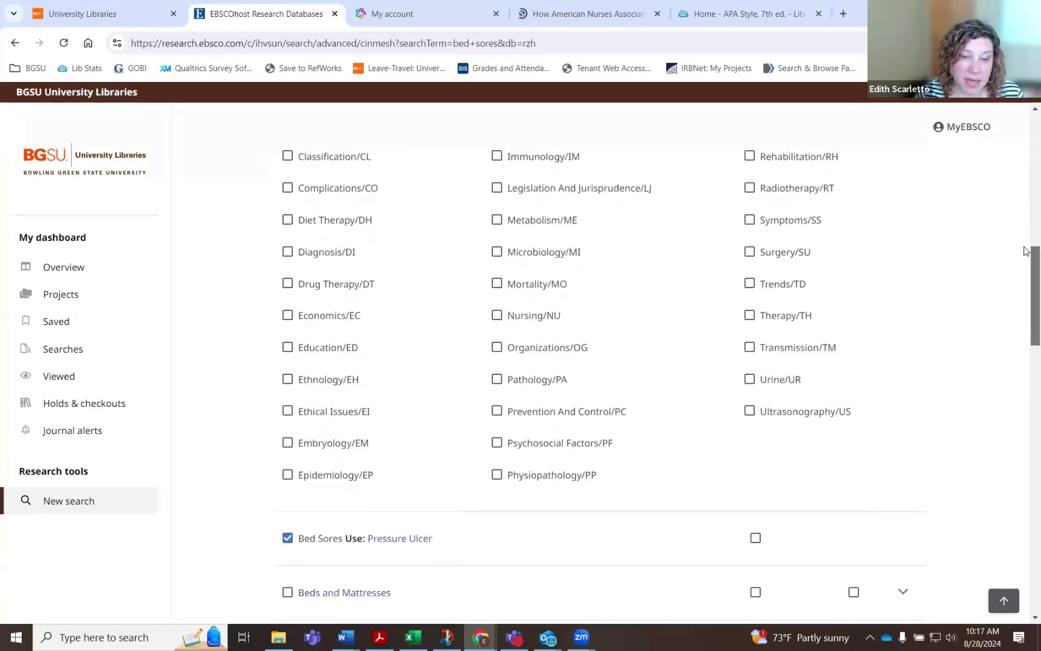
{"action": "scroll", "coordinate": [1026, 241], "scroll_direction": "up", "scroll_amount": 3}
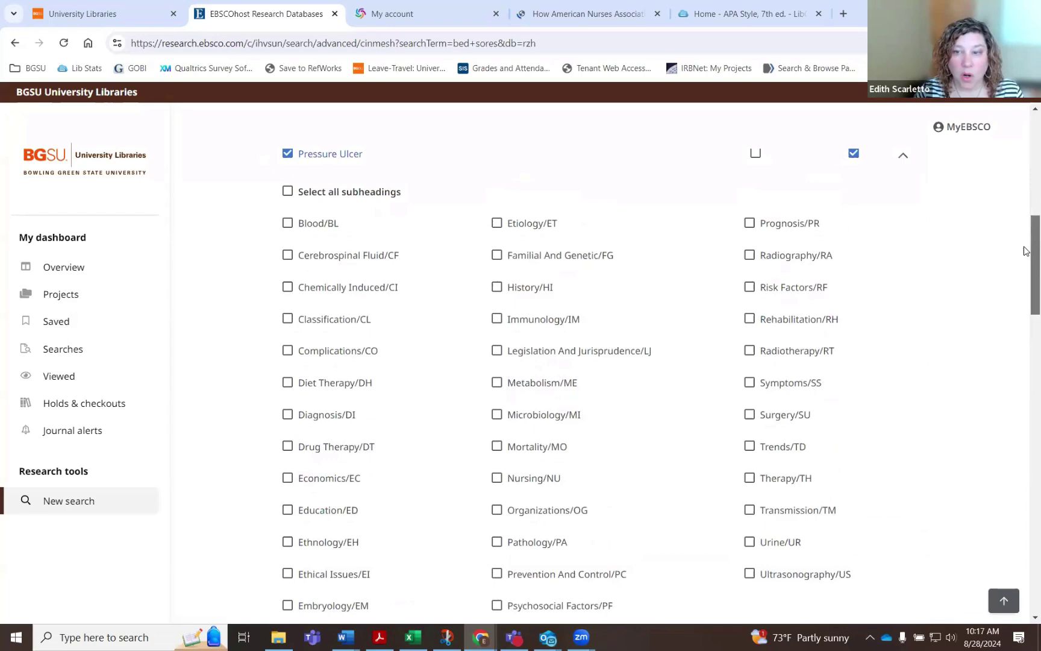
{"action": "scroll", "coordinate": [1027, 226], "scroll_direction": "up", "scroll_amount": 4}
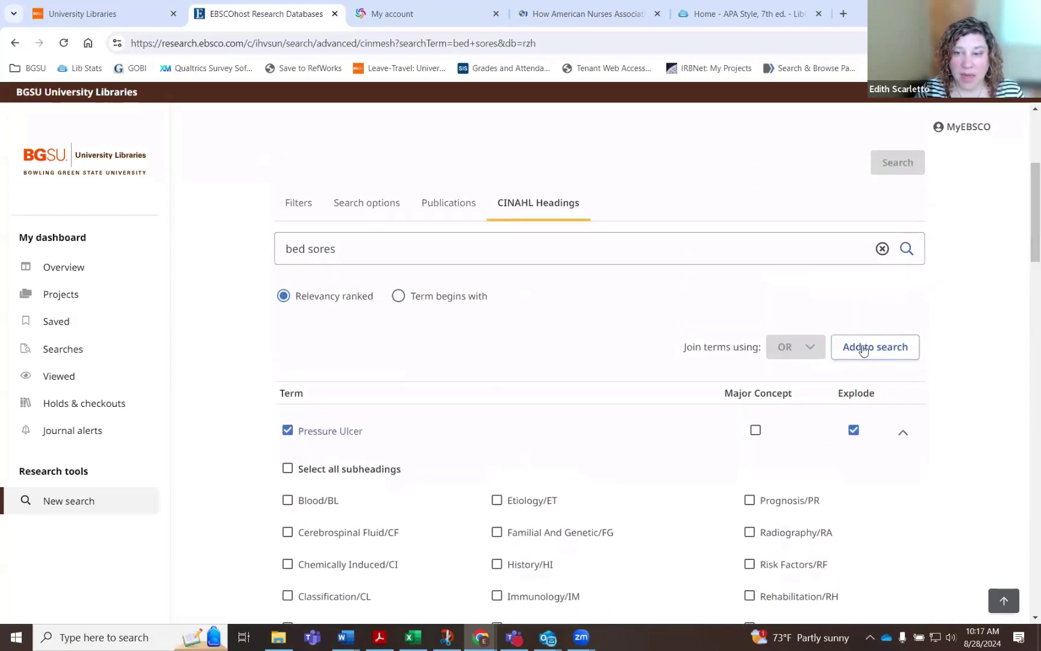
{"action": "left_click", "coordinate": [864, 350]}
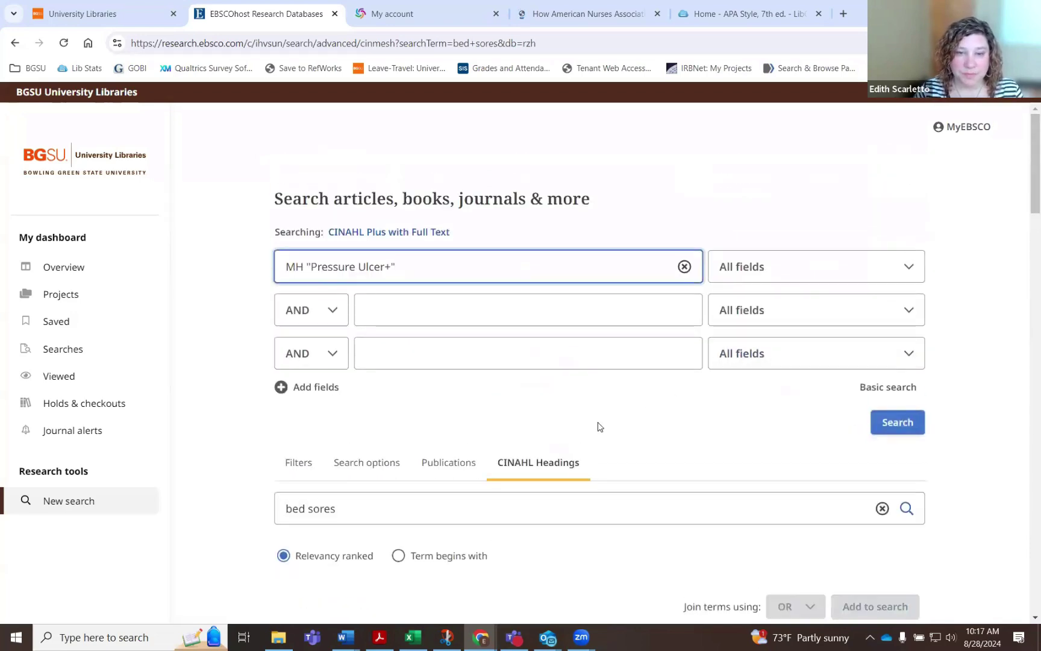
Search with 'long term care' in the second row, getting 847 results
{"action": "left_click", "coordinate": [528, 316]}
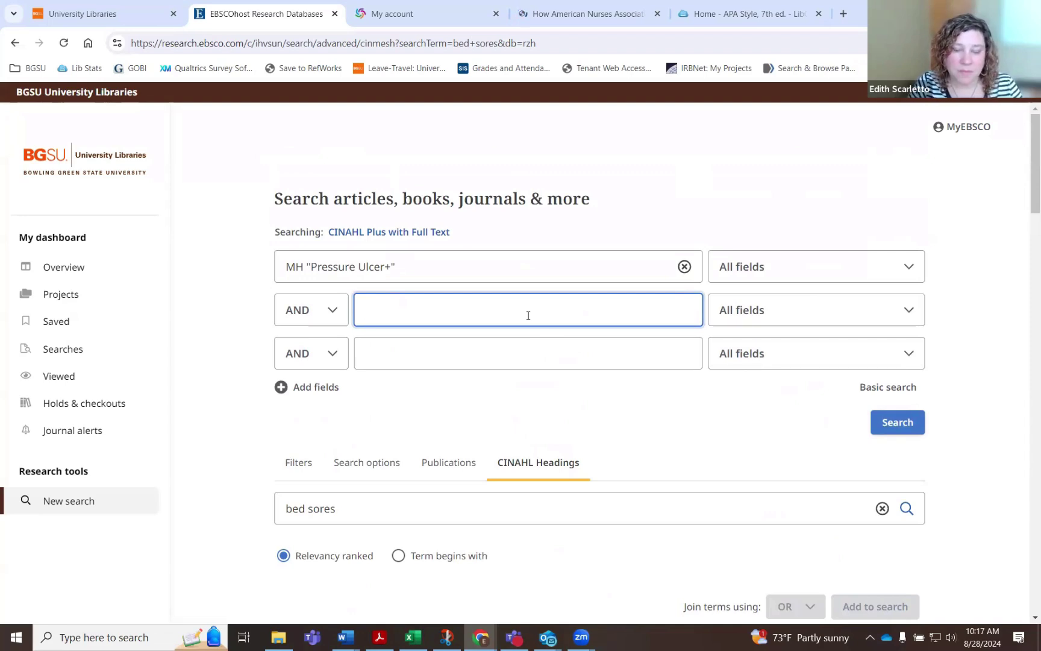
{"action": "type", "text": "l"}
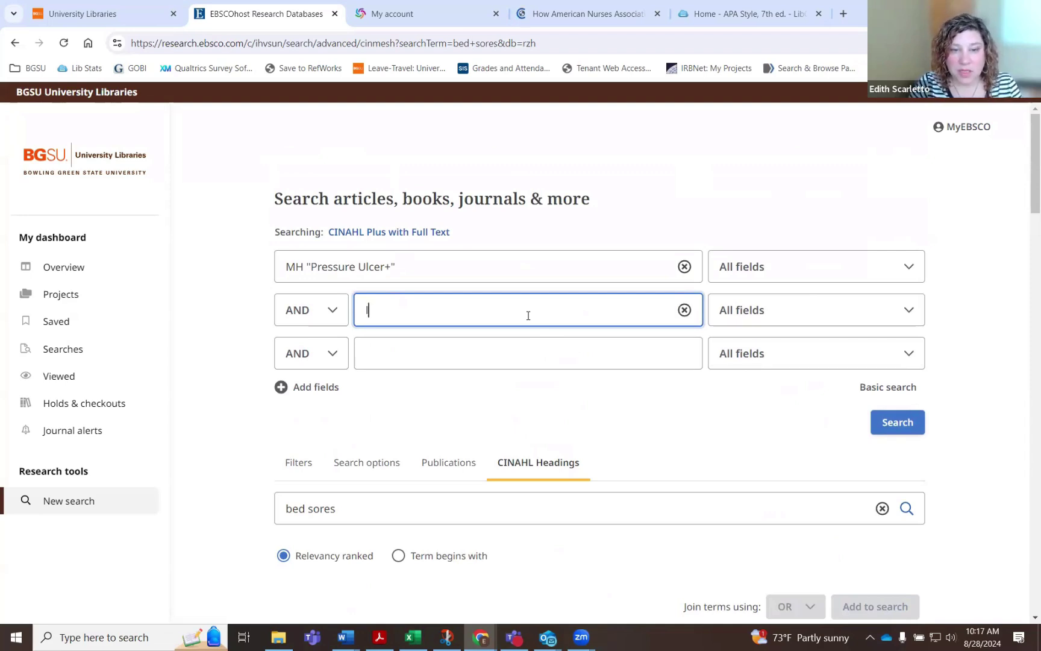
{"action": "type", "text": "ong term"}
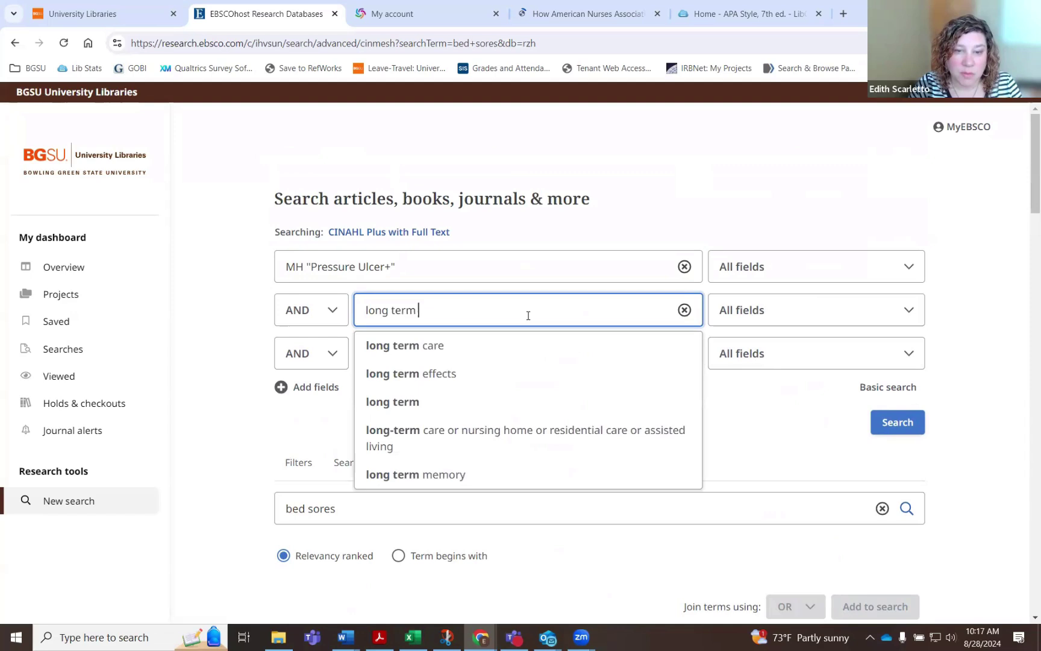
{"action": "type", "text": " care"}
{"action": "key", "text": "Return"}
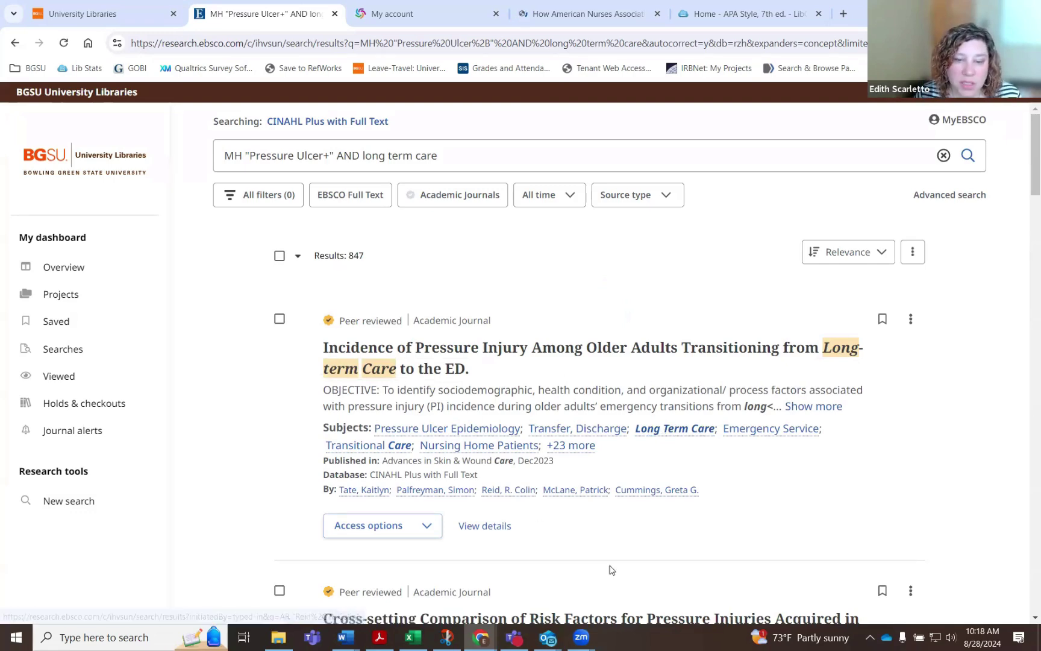
Back on the advanced form, replace the headings lookup term with 'long term care' and clear row two
{"action": "right_click", "coordinate": [960, 194]}
{"action": "left_click", "coordinate": [965, 203]}
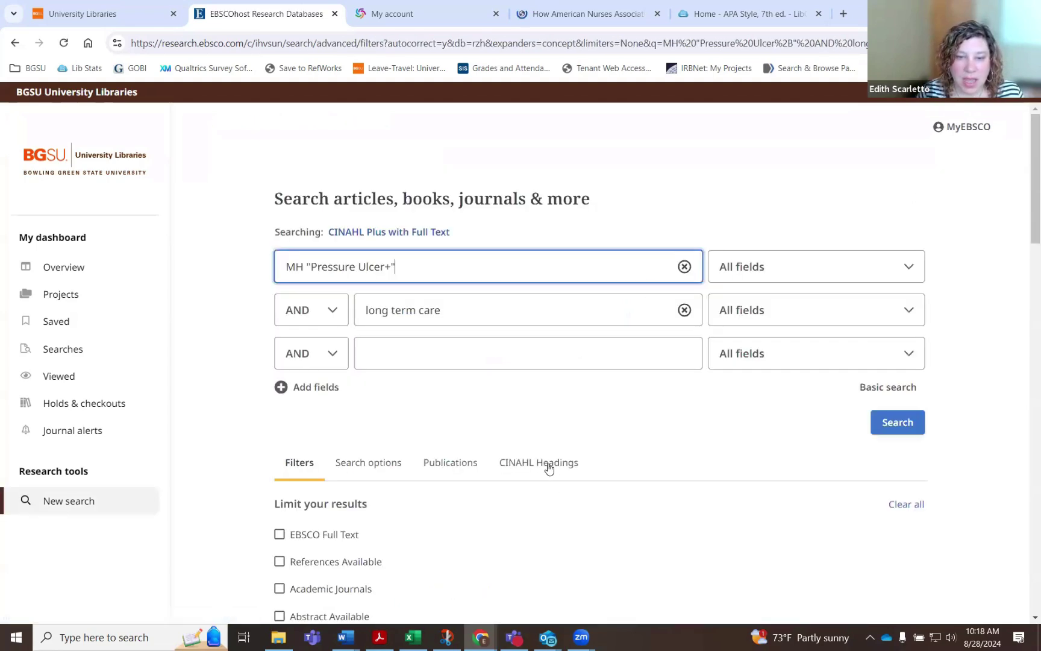
{"action": "left_click", "coordinate": [546, 465]}
{"action": "left_click_drag", "start_coordinate": [391, 508], "coordinate": [215, 500]}
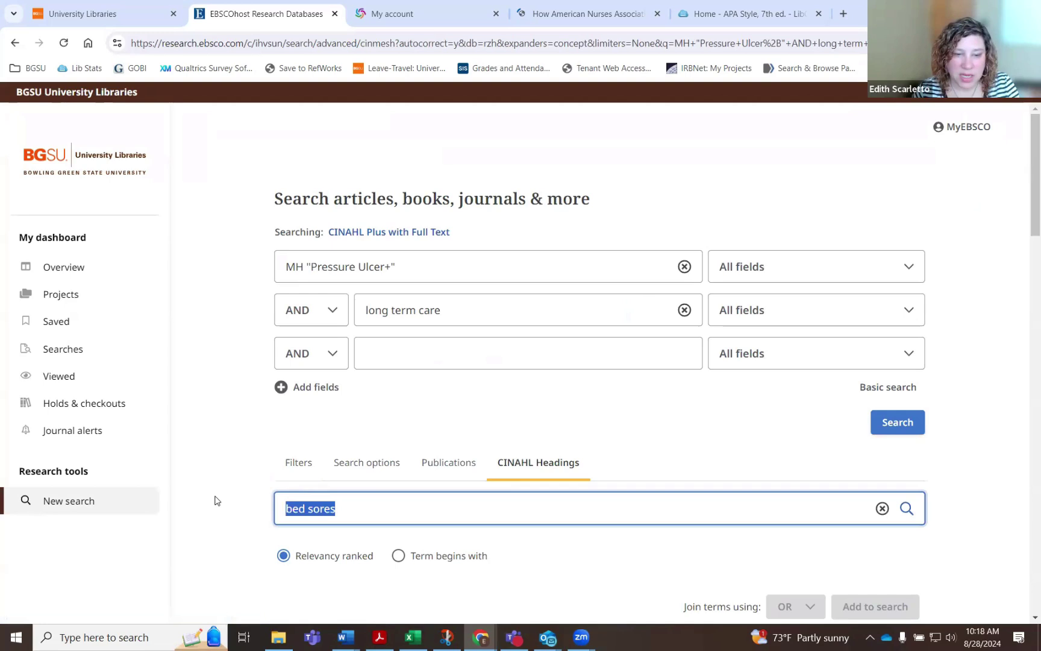
{"action": "type", "text": "long term"}
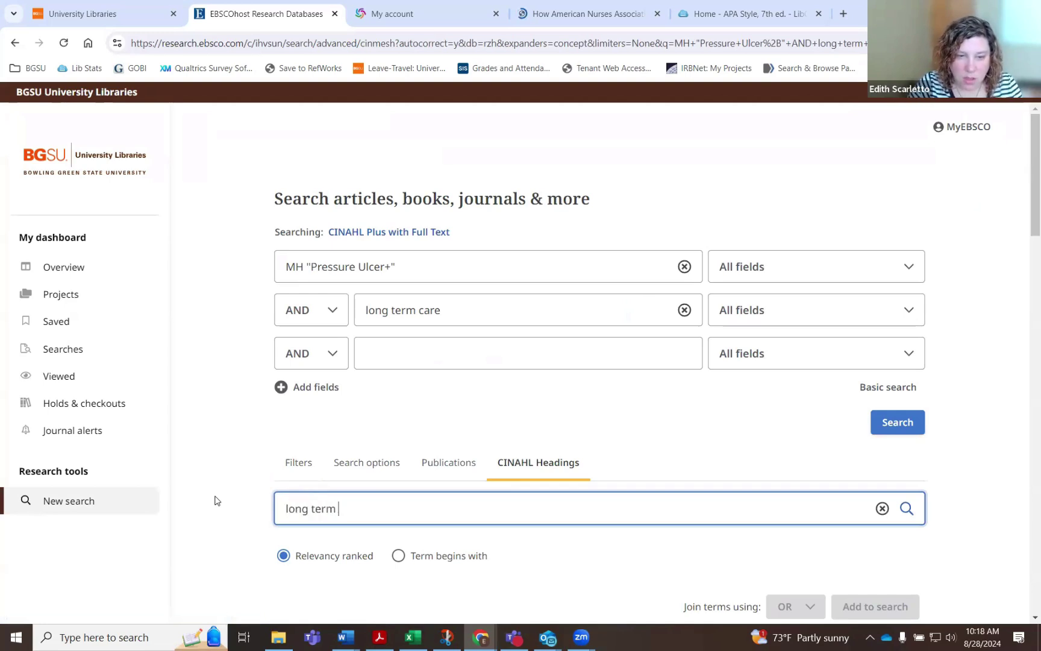
{"action": "type", "text": " care"}
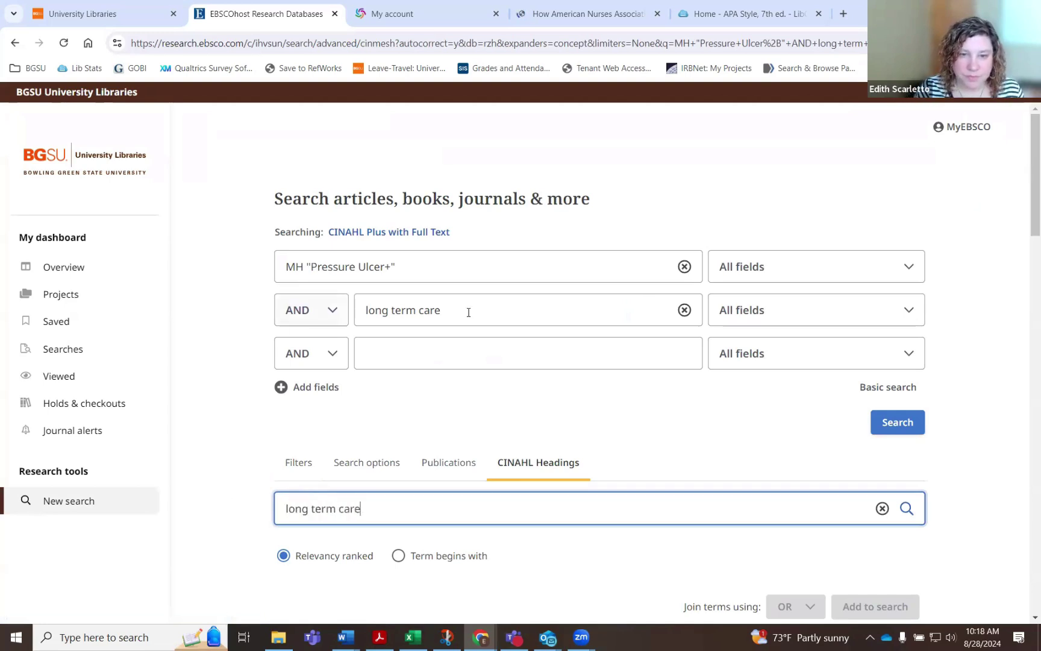
{"action": "left_click", "coordinate": [685, 310]}
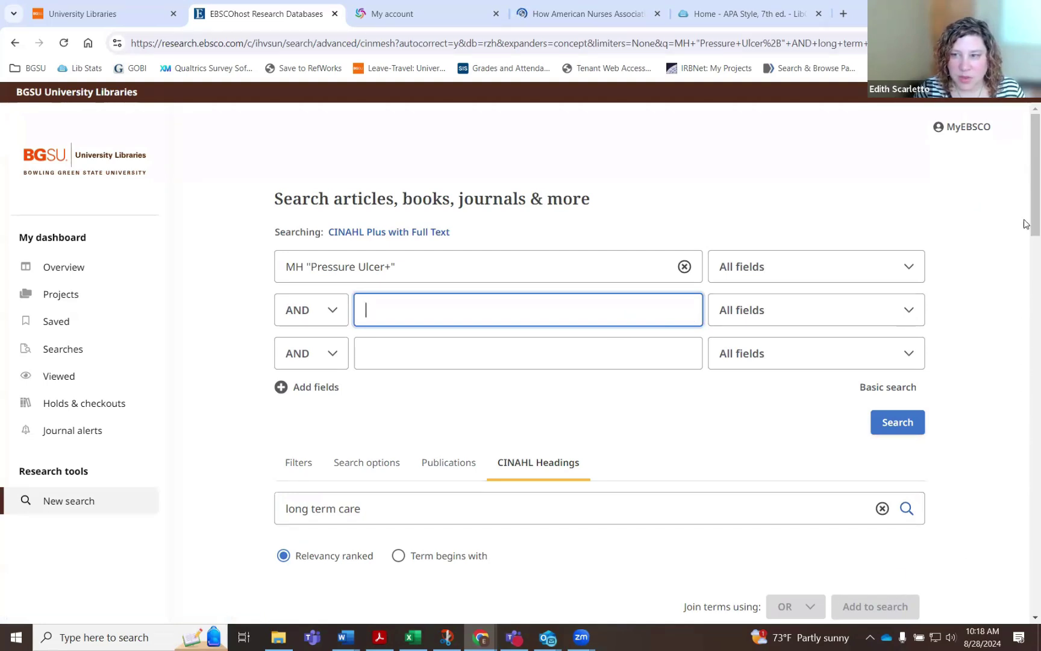
Look up 'long term care' headings and tick Long Term Care and Long Term Care Nursing
{"action": "scroll", "coordinate": [1025, 223], "scroll_direction": "down", "scroll_amount": 1}
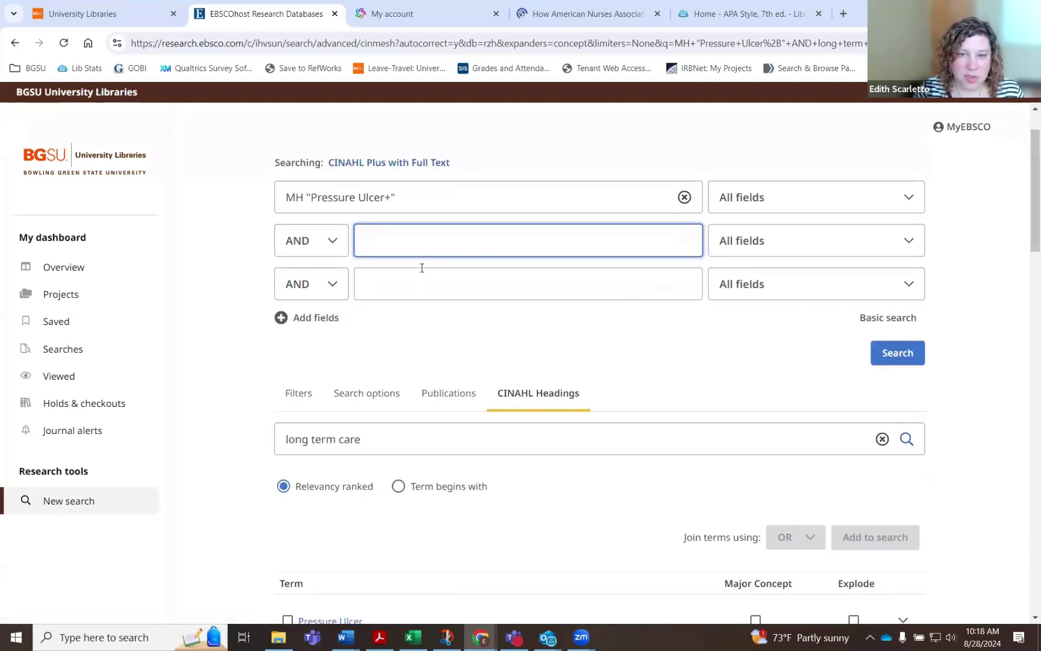
{"action": "left_click", "coordinate": [909, 440]}
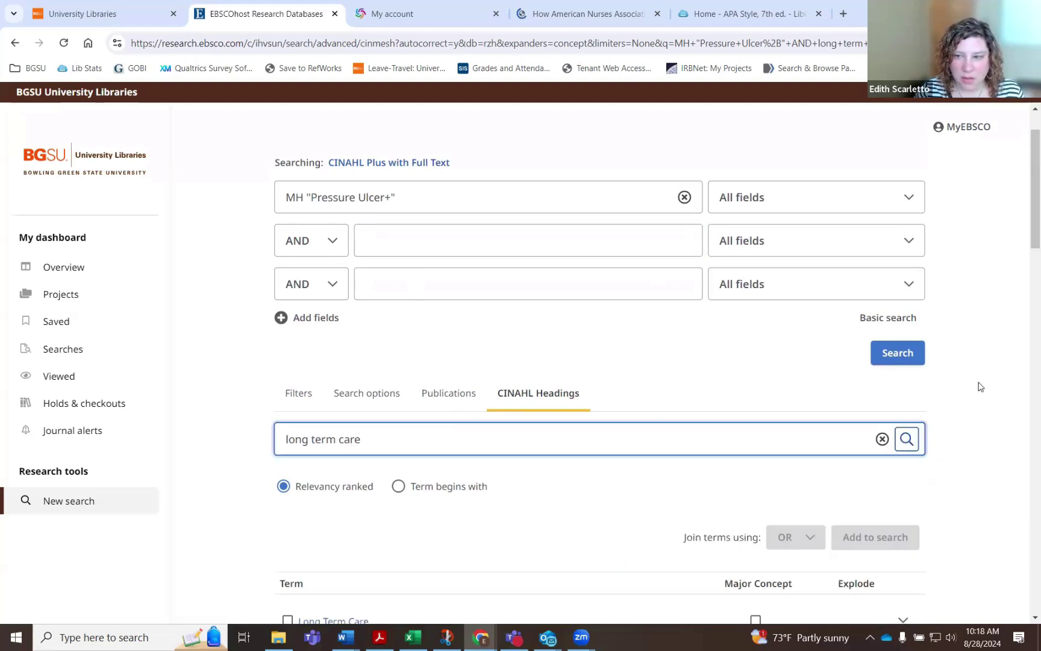
{"action": "scroll", "coordinate": [1030, 192], "scroll_direction": "down", "scroll_amount": 5}
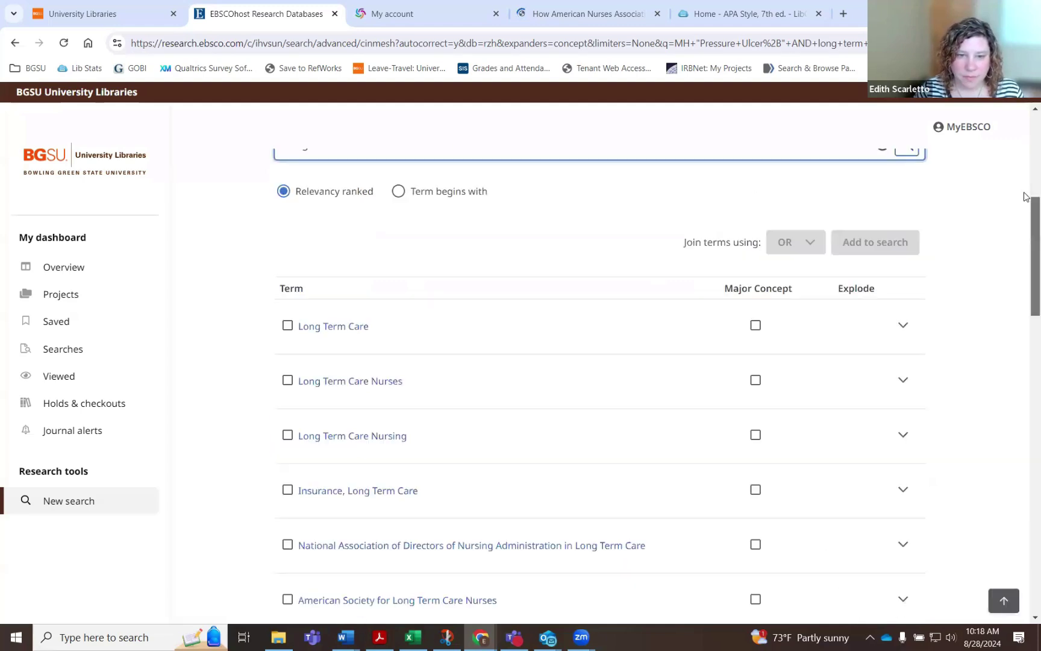
{"action": "left_click", "coordinate": [287, 327]}
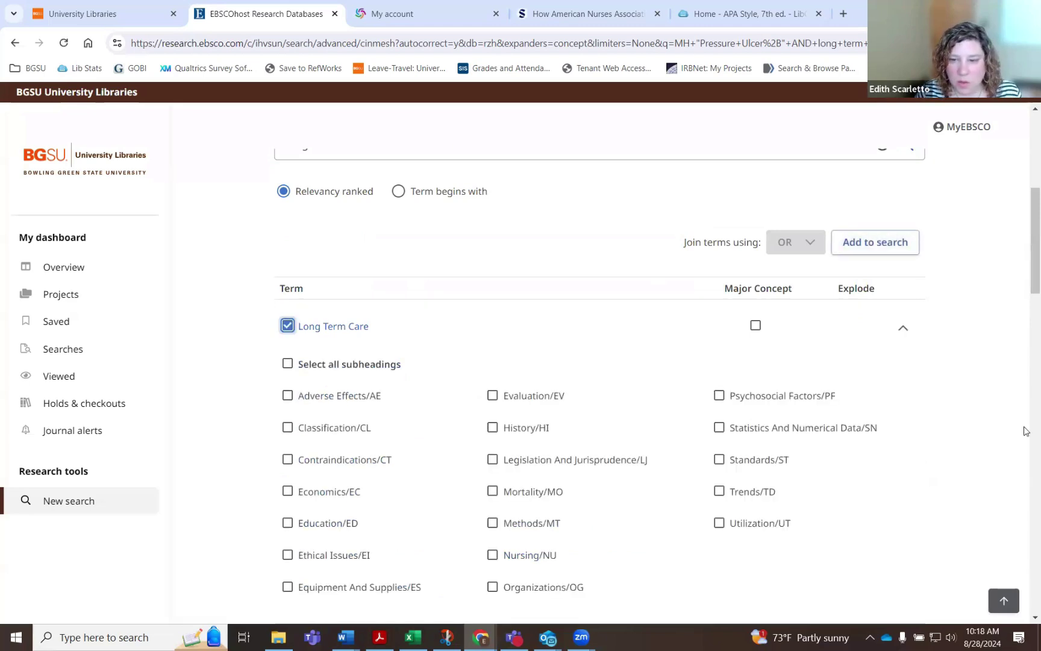
{"action": "scroll", "coordinate": [1027, 256], "scroll_direction": "down", "scroll_amount": 1}
{"action": "scroll", "coordinate": [1026, 259], "scroll_direction": "down", "scroll_amount": 2}
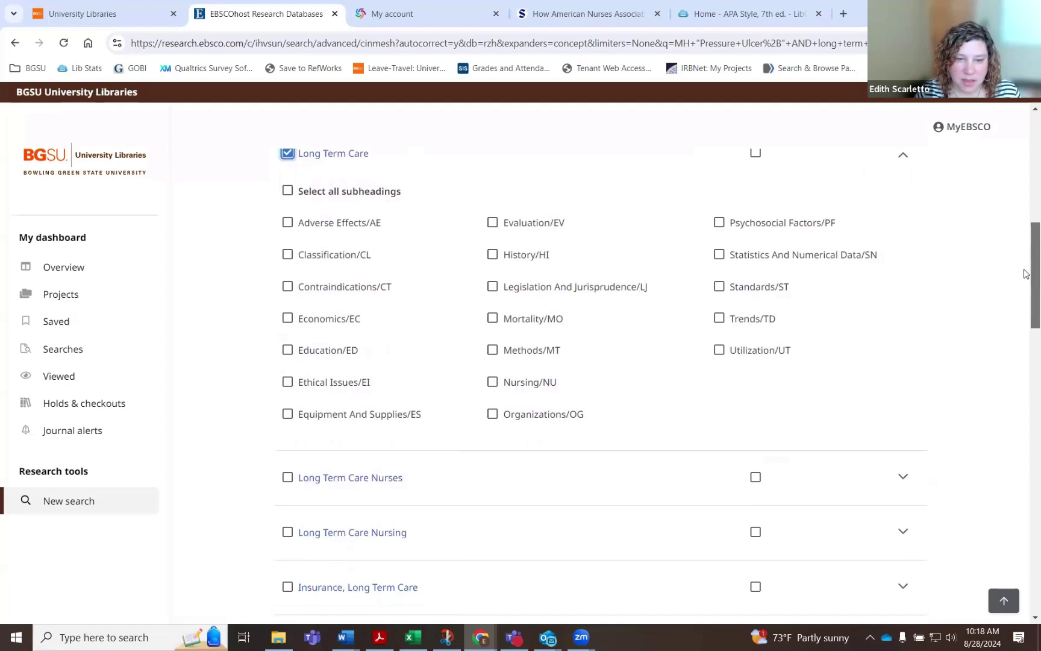
{"action": "scroll", "coordinate": [1027, 283], "scroll_direction": "down", "scroll_amount": 1}
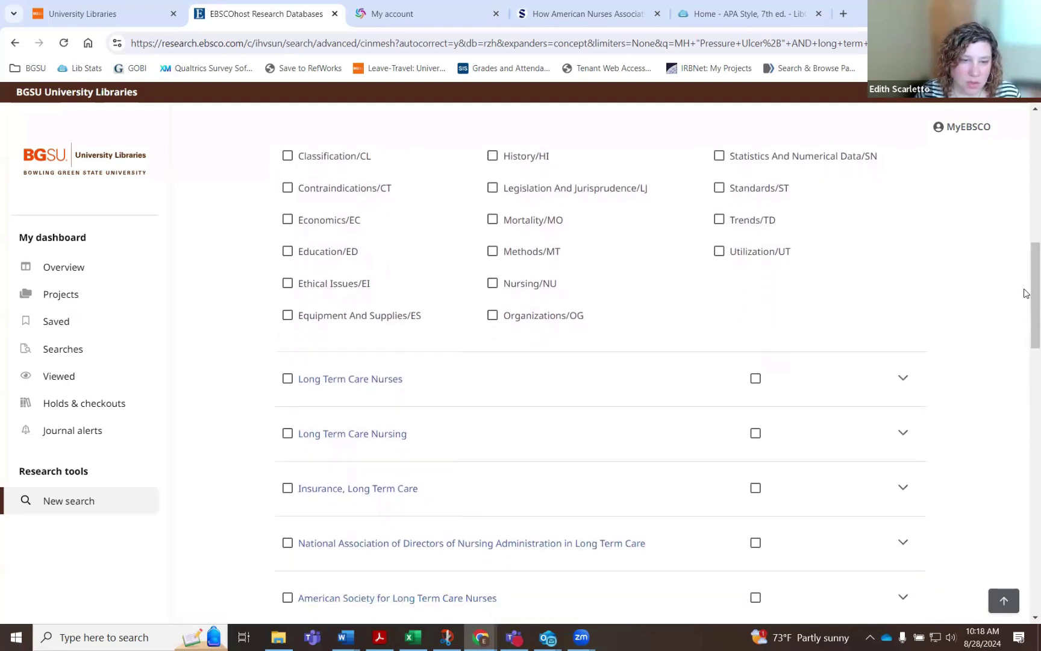
{"action": "left_click", "coordinate": [288, 433]}
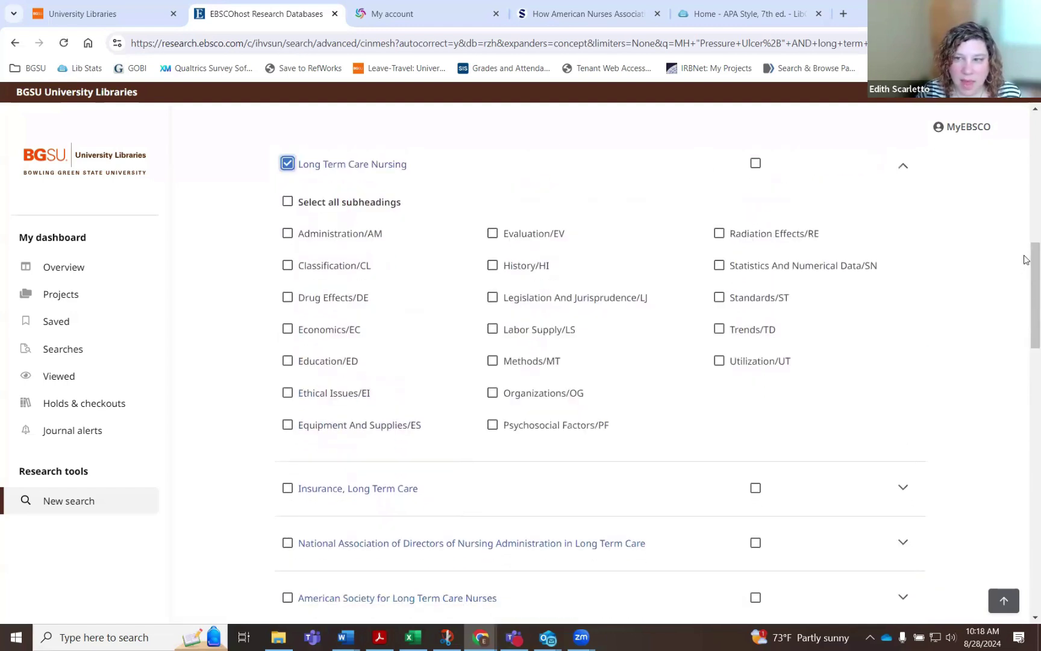
{"action": "left_click_drag", "start_coordinate": [1030, 265], "coordinate": [1030, 175]}
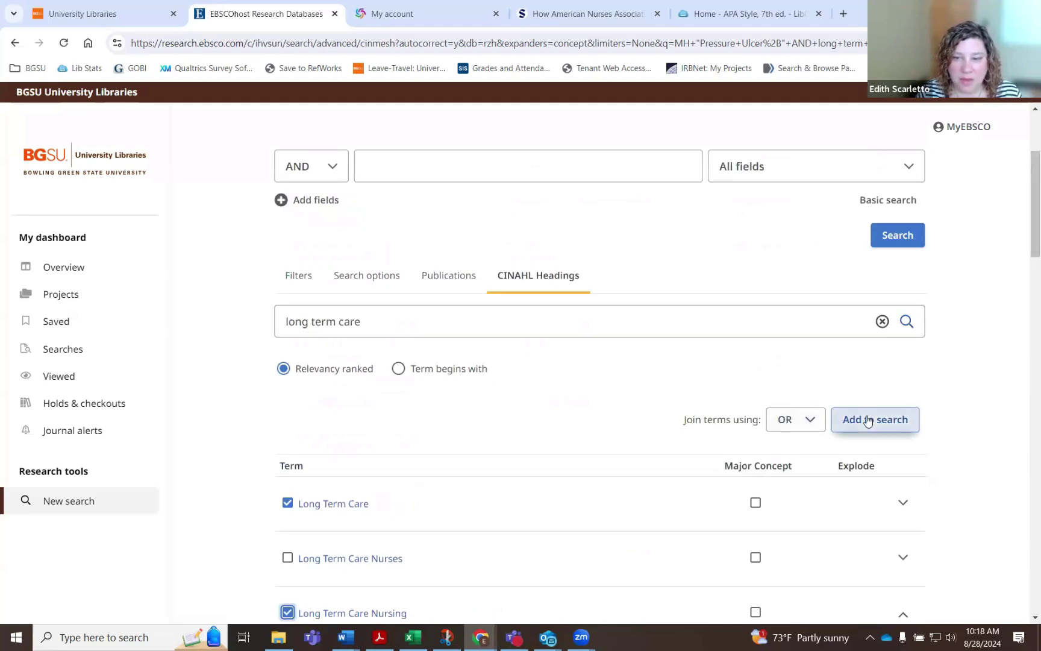
Add both long term care headings joined with OR and search, getting 552 results
{"action": "left_click", "coordinate": [867, 421]}
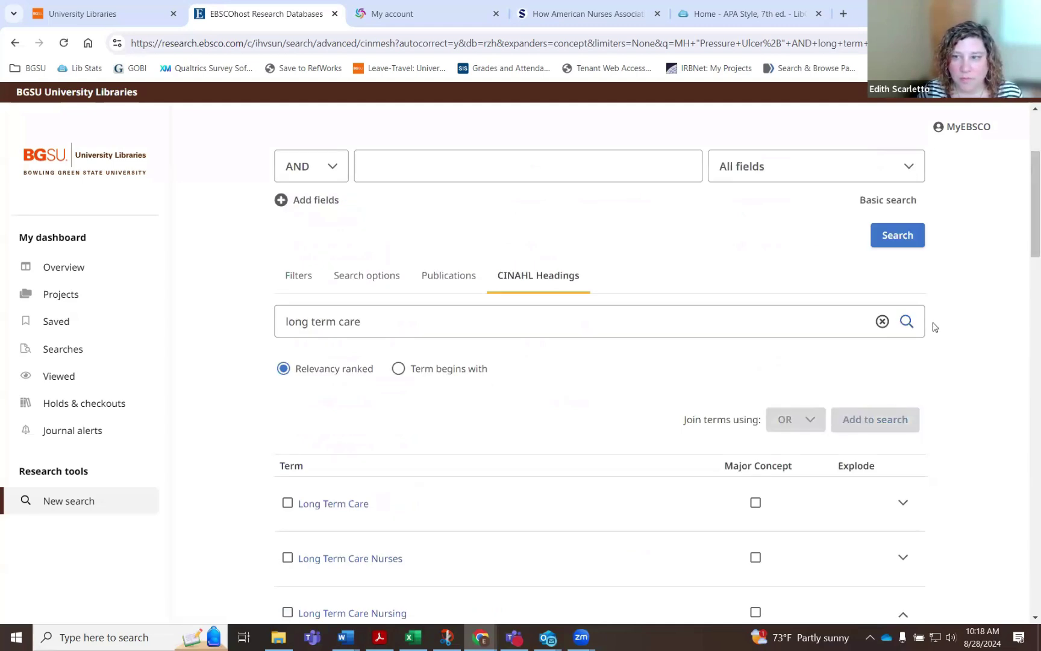
{"action": "left_click_drag", "start_coordinate": [1028, 192], "coordinate": [1028, 151]}
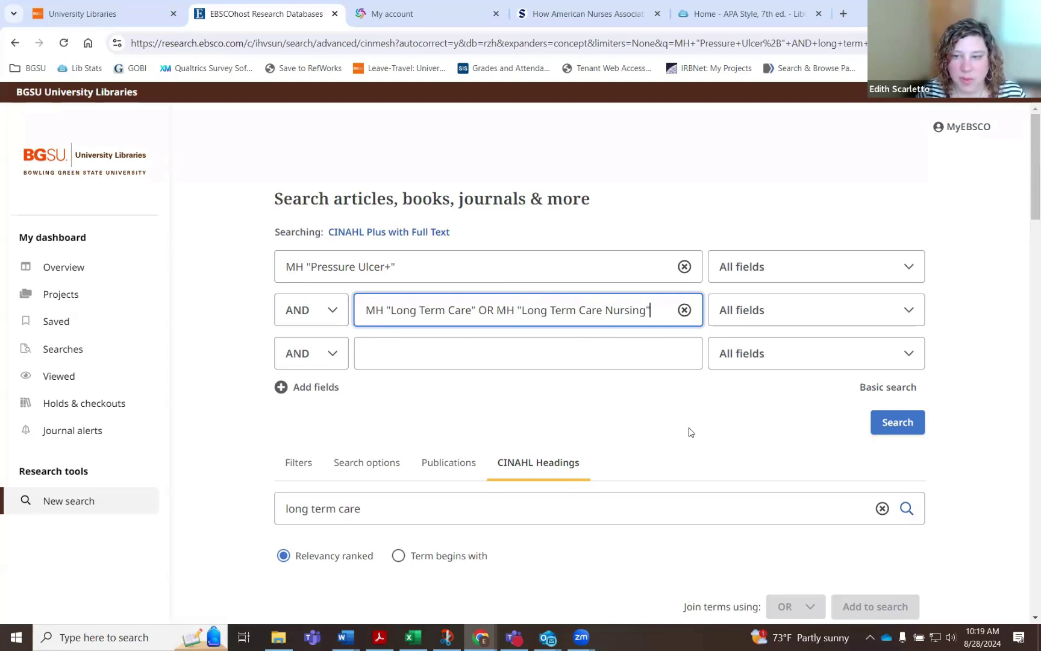
{"action": "left_click", "coordinate": [894, 424]}
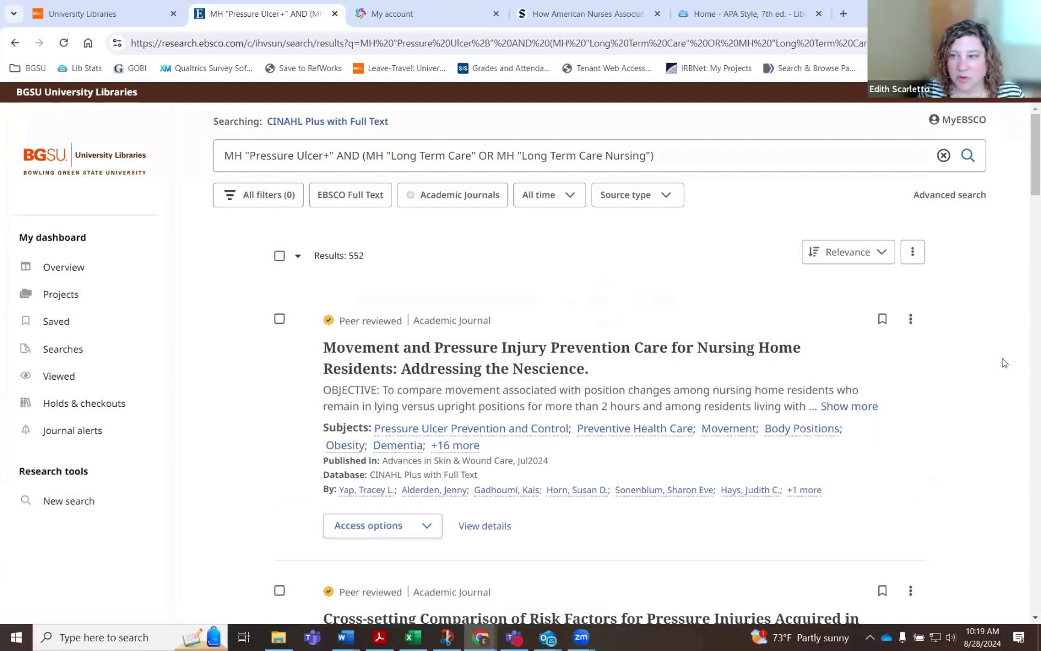
Apply the Academic Journals filter, cutting the results to 468, and scroll the list
{"action": "scroll", "coordinate": [1025, 216], "scroll_direction": "down", "scroll_amount": 4}
{"action": "scroll", "coordinate": [1025, 181], "scroll_direction": "up", "scroll_amount": 4}
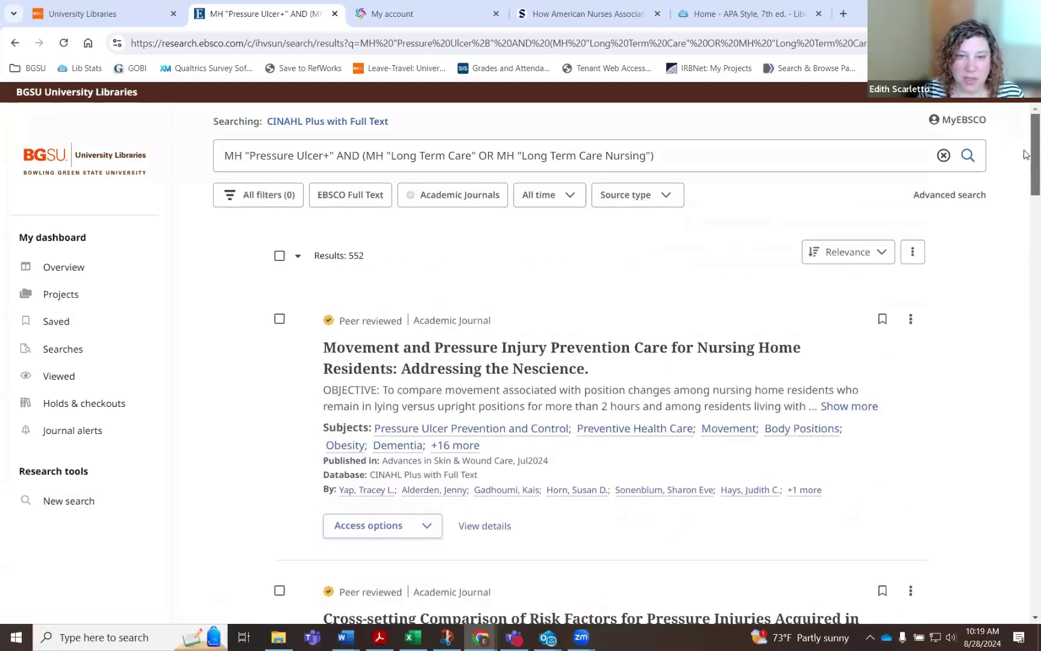
{"action": "left_click", "coordinate": [446, 197]}
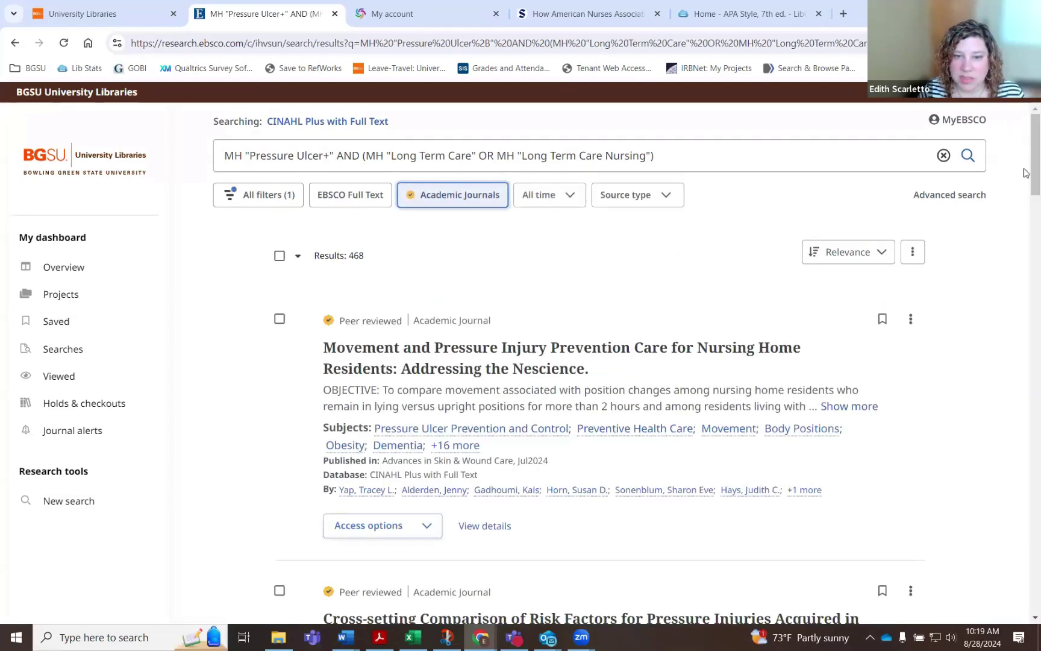
{"action": "scroll", "coordinate": [1026, 174], "scroll_direction": "down", "scroll_amount": 2}
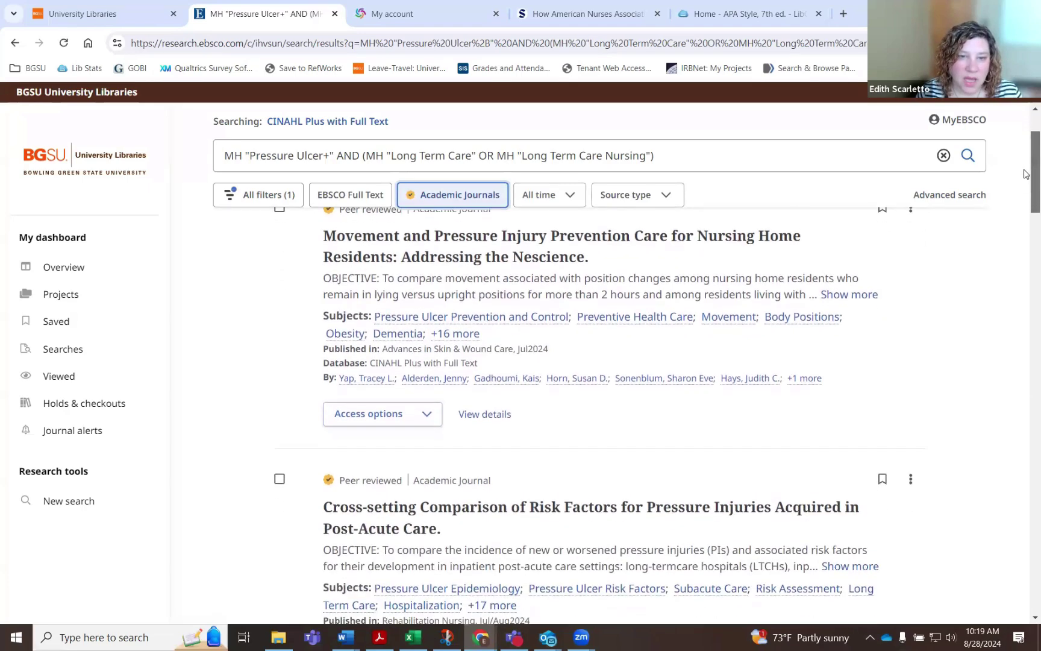
{"action": "left_click_drag", "start_coordinate": [1027, 174], "coordinate": [1026, 255]}
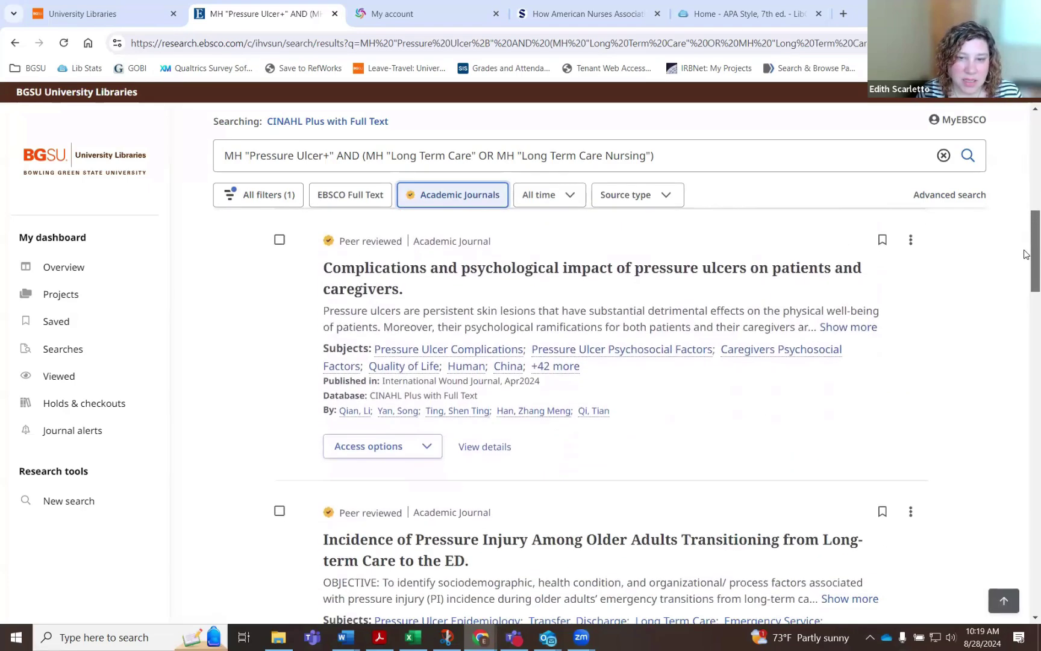
{"action": "mouse_move", "coordinate": [1026, 255]}
{"action": "left_mouse_down"}
{"action": "mouse_move", "coordinate": [1027, 318]}
{"action": "mouse_move", "coordinate": [1027, 127]}
{"action": "mouse_move", "coordinate": [1027, 166]}
{"action": "left_mouse_up"}
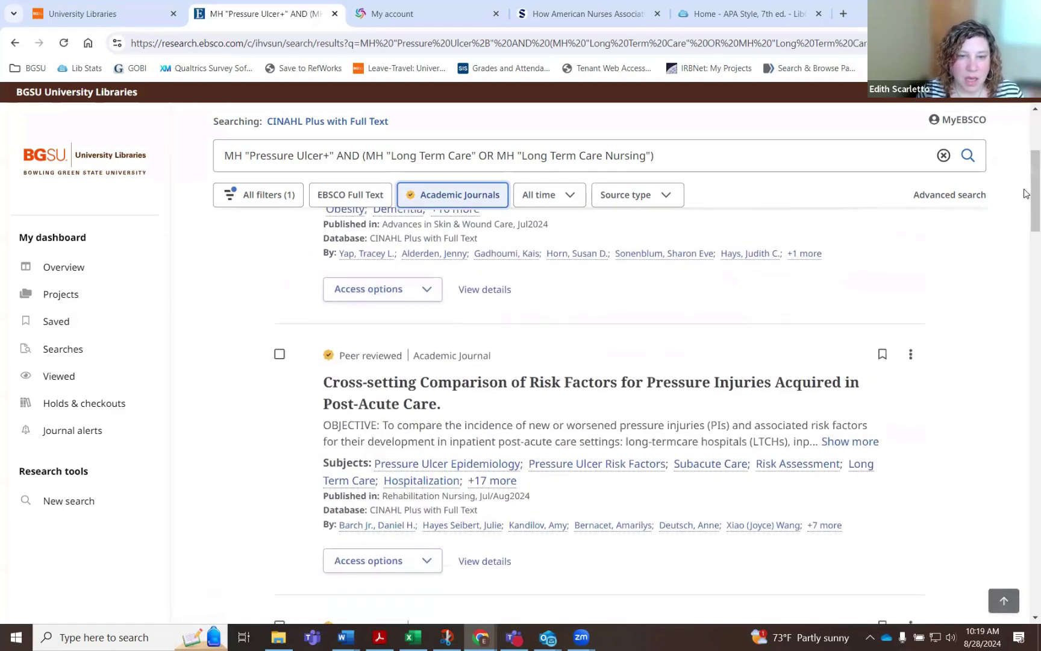
Check Access options on several results, ending with the mobility algorithm article's PDF and online full text
{"action": "left_click", "coordinate": [433, 297]}
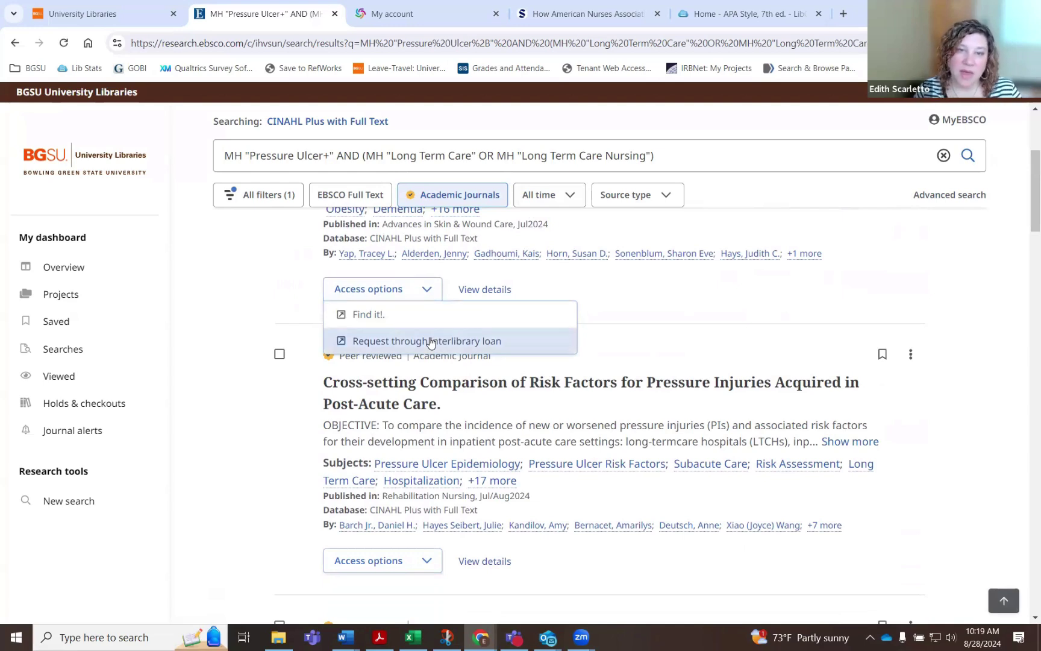
{"action": "left_click", "coordinate": [272, 443]}
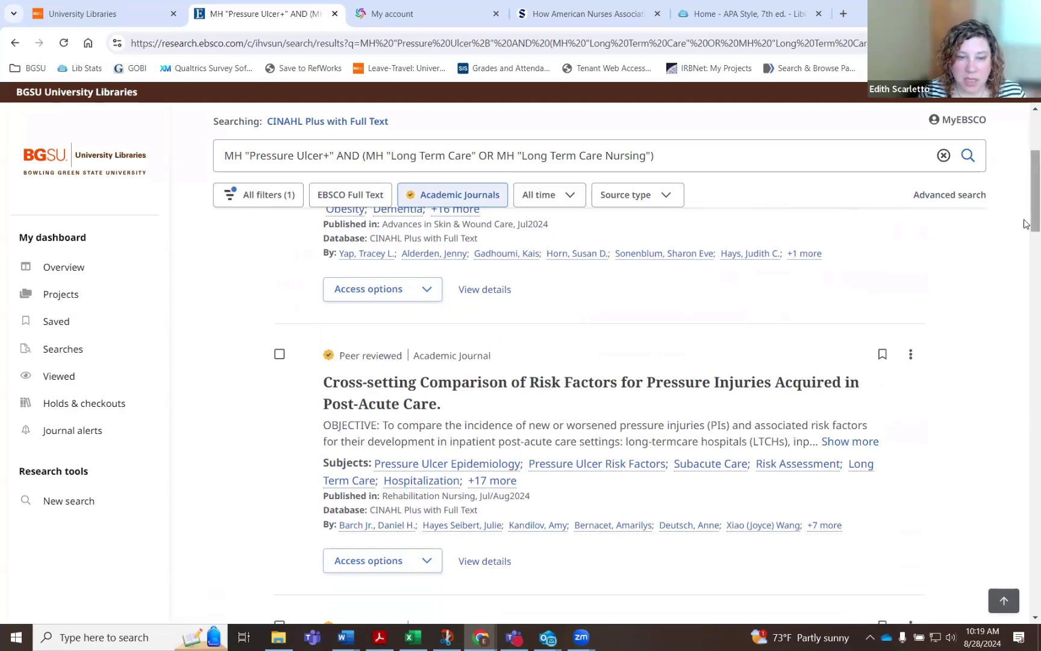
{"action": "right_click", "coordinate": [1026, 260]}
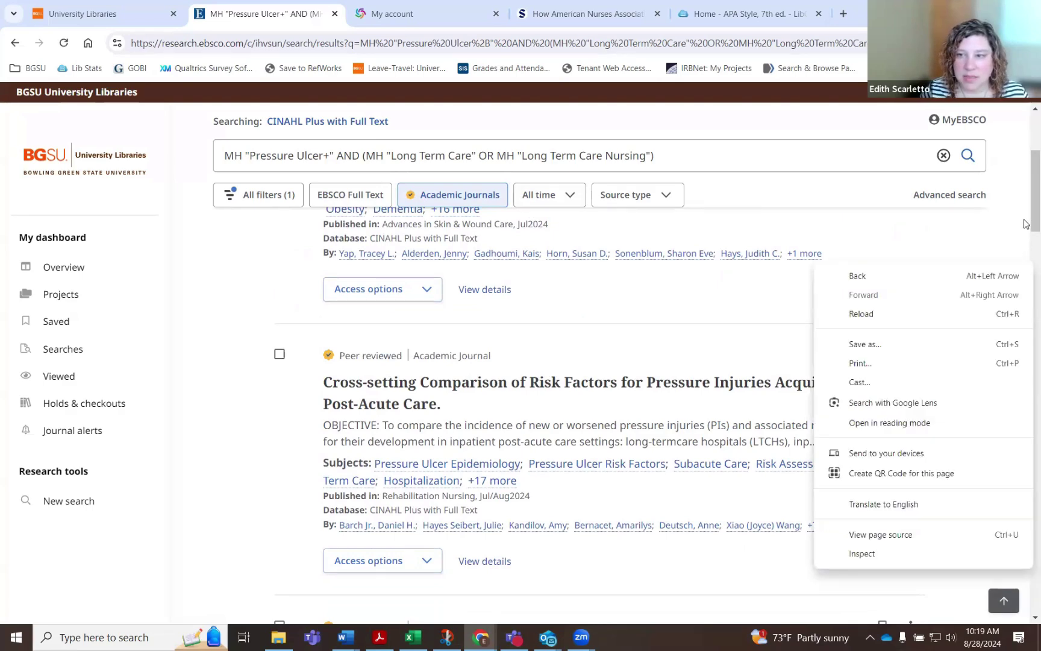
{"action": "left_click_drag", "start_coordinate": [1027, 224], "coordinate": [1027, 282]}
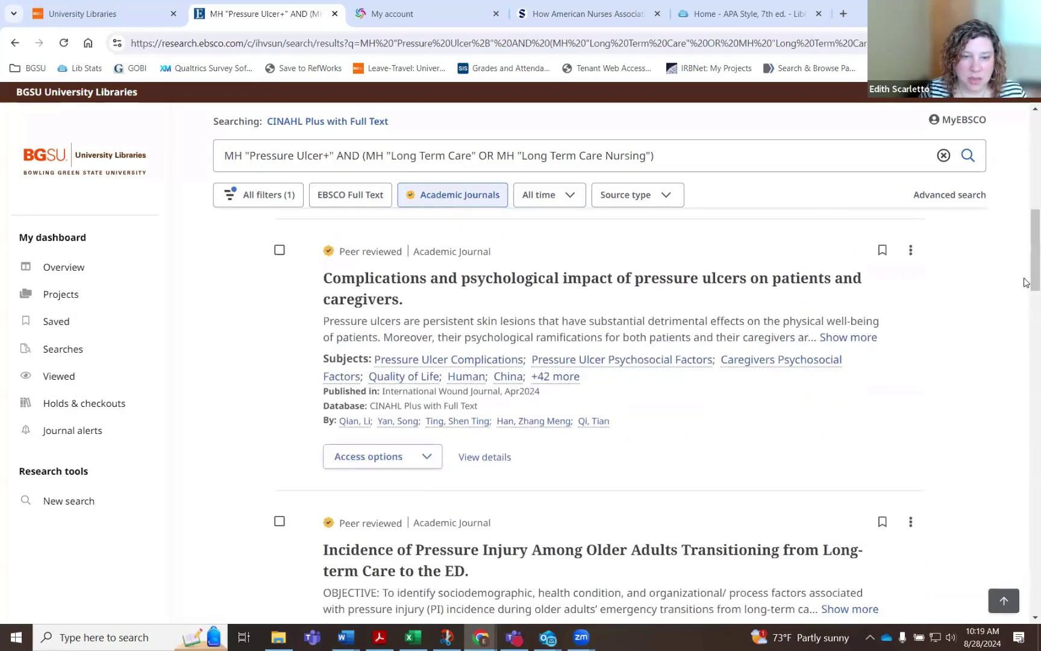
{"action": "left_click", "coordinate": [427, 458]}
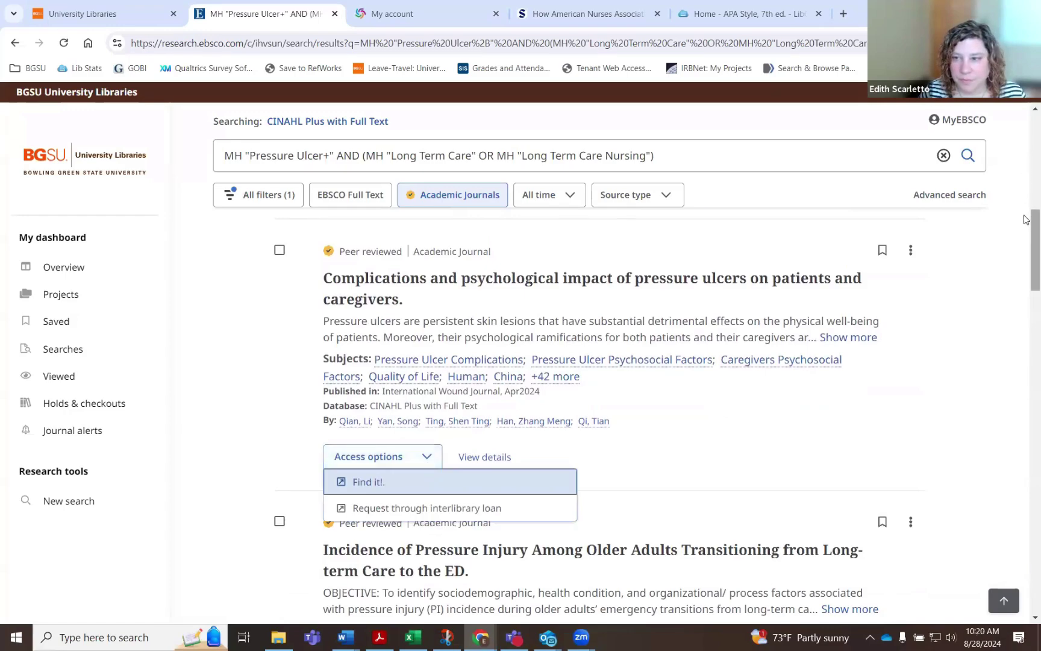
{"action": "left_click_drag", "start_coordinate": [1026, 240], "coordinate": [1026, 361]}
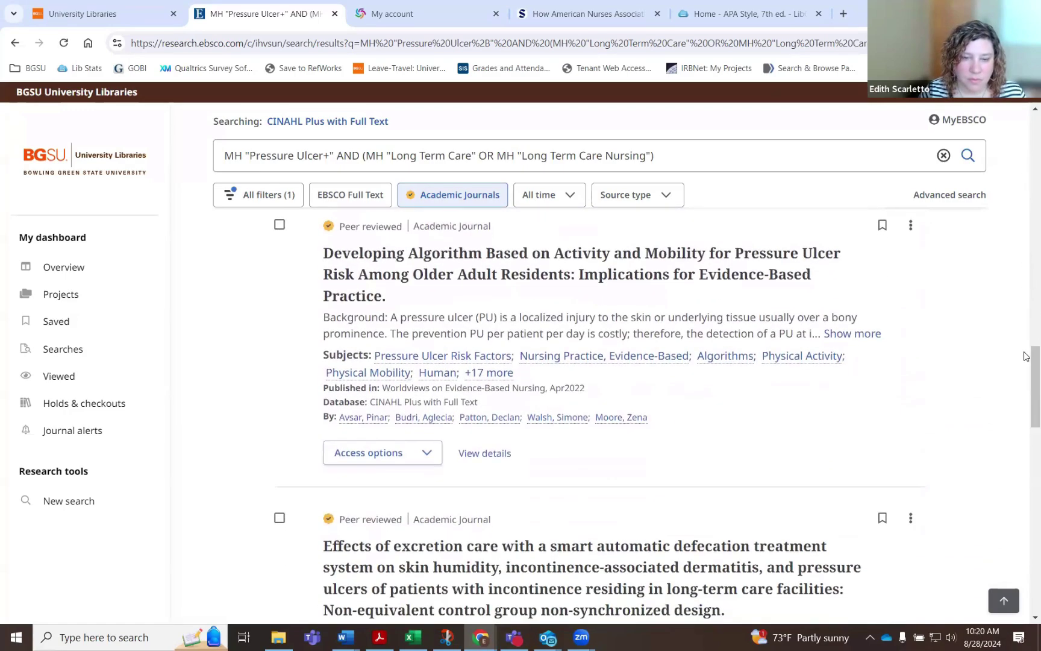
{"action": "left_click", "coordinate": [431, 462]}
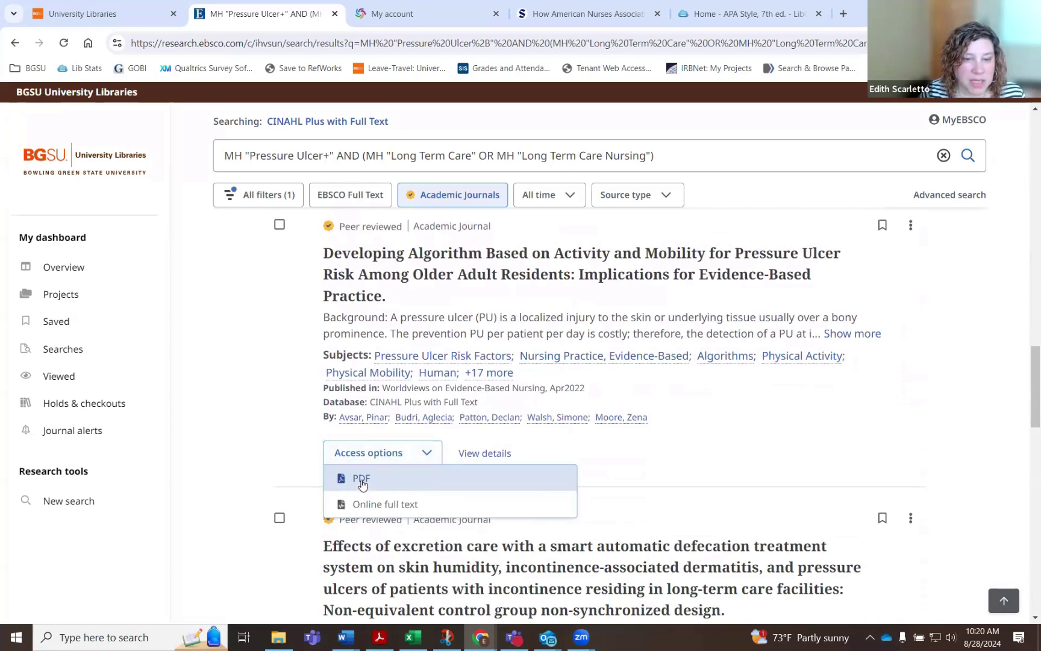